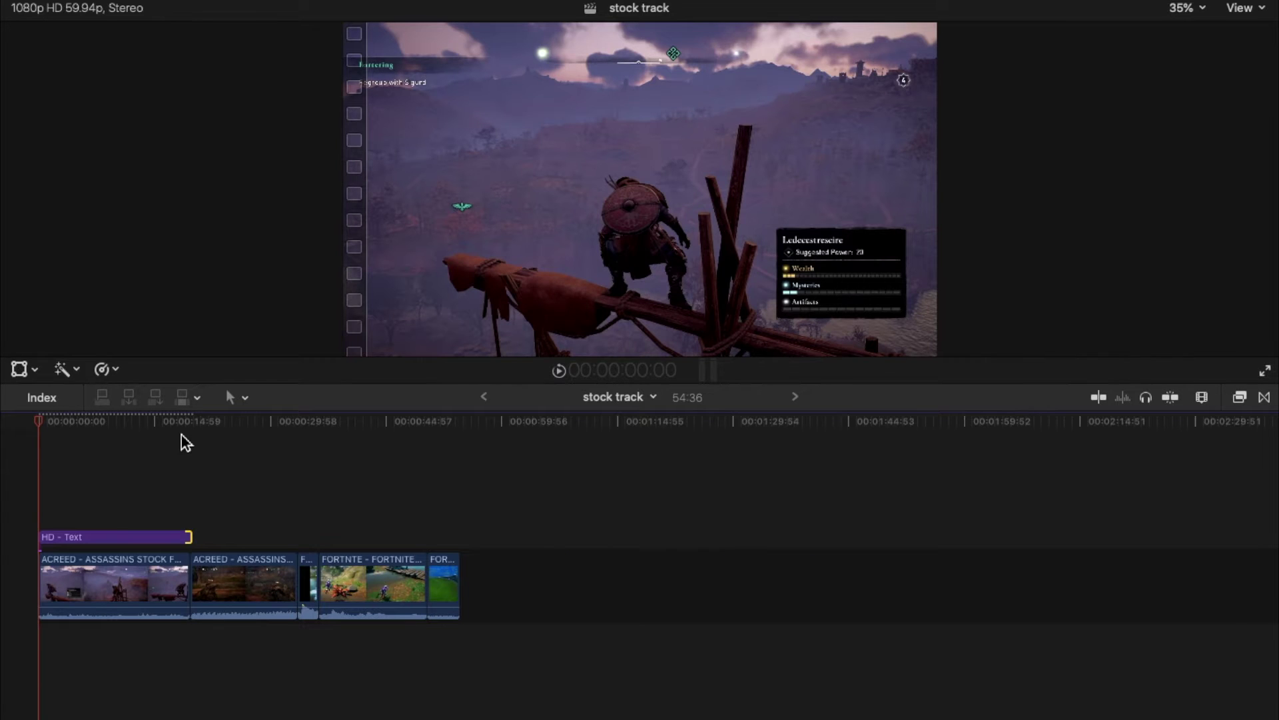
Trim the end of the HD - Text title to line up with the end of the first Assassins footage clip.
left_click(345, 314)
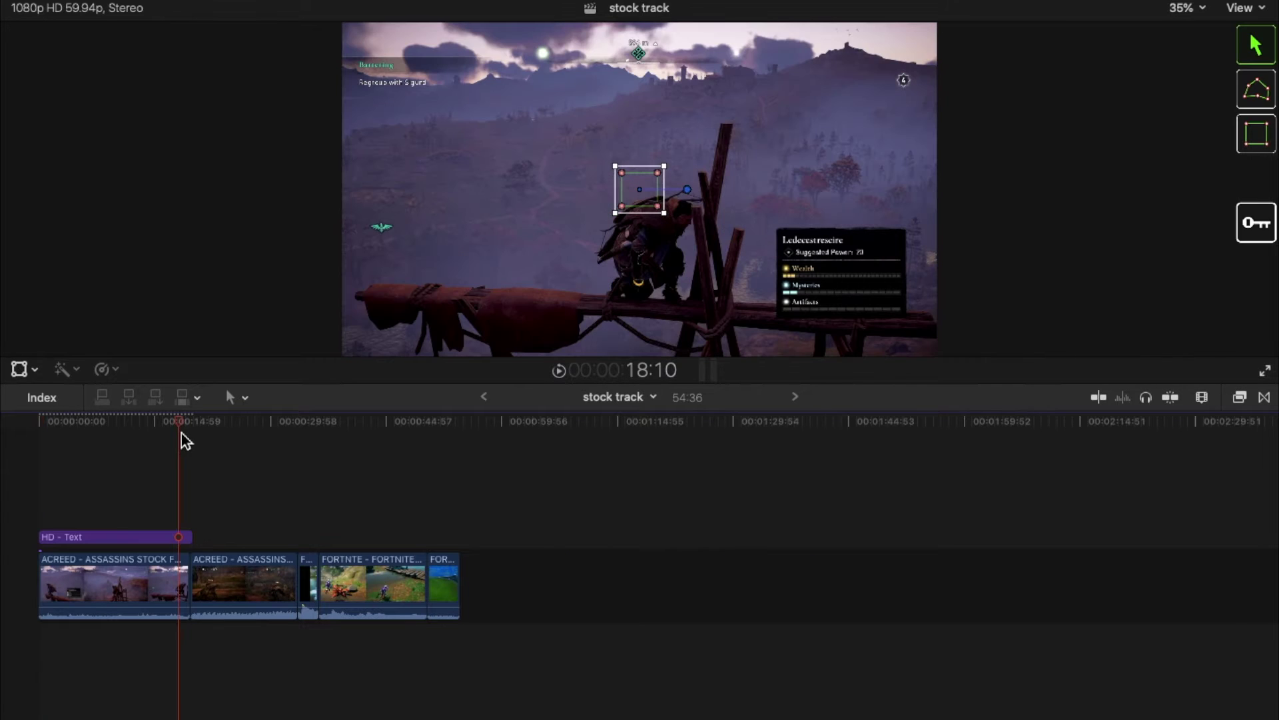
key("super+equal")
key("super+equal")
key("super+equal")
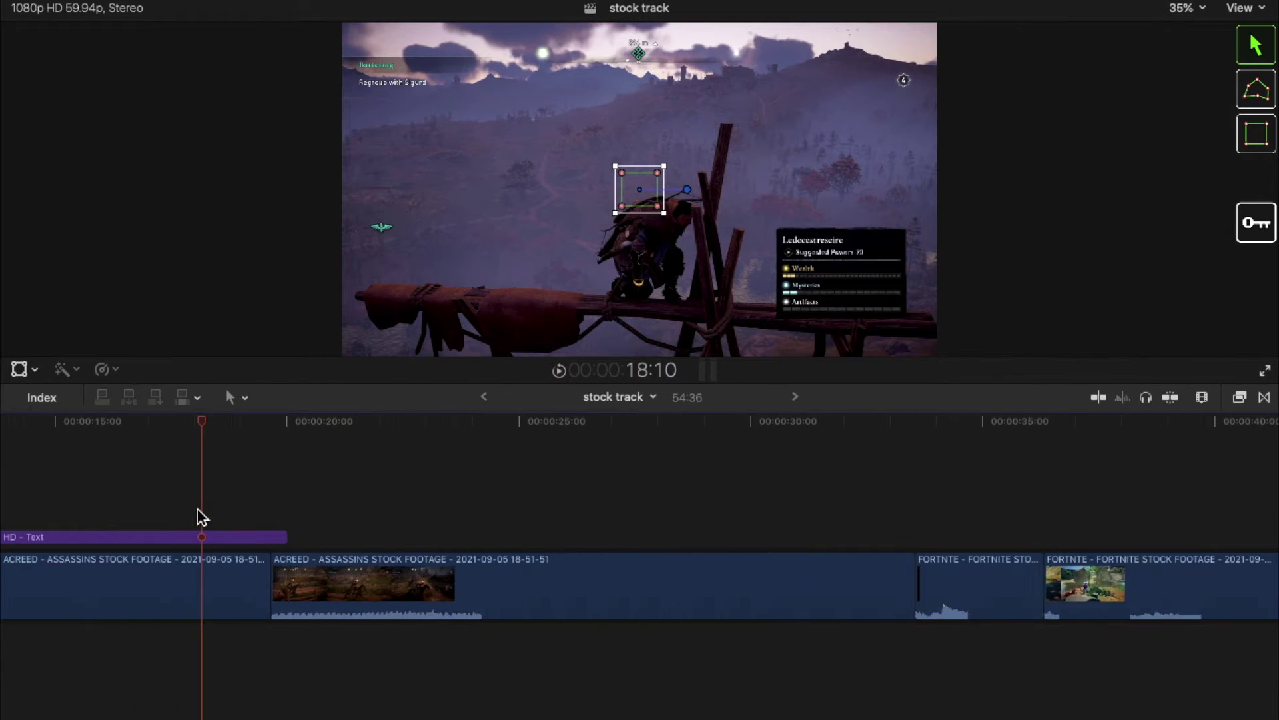
left_click_drag(286, 538, 269, 544)
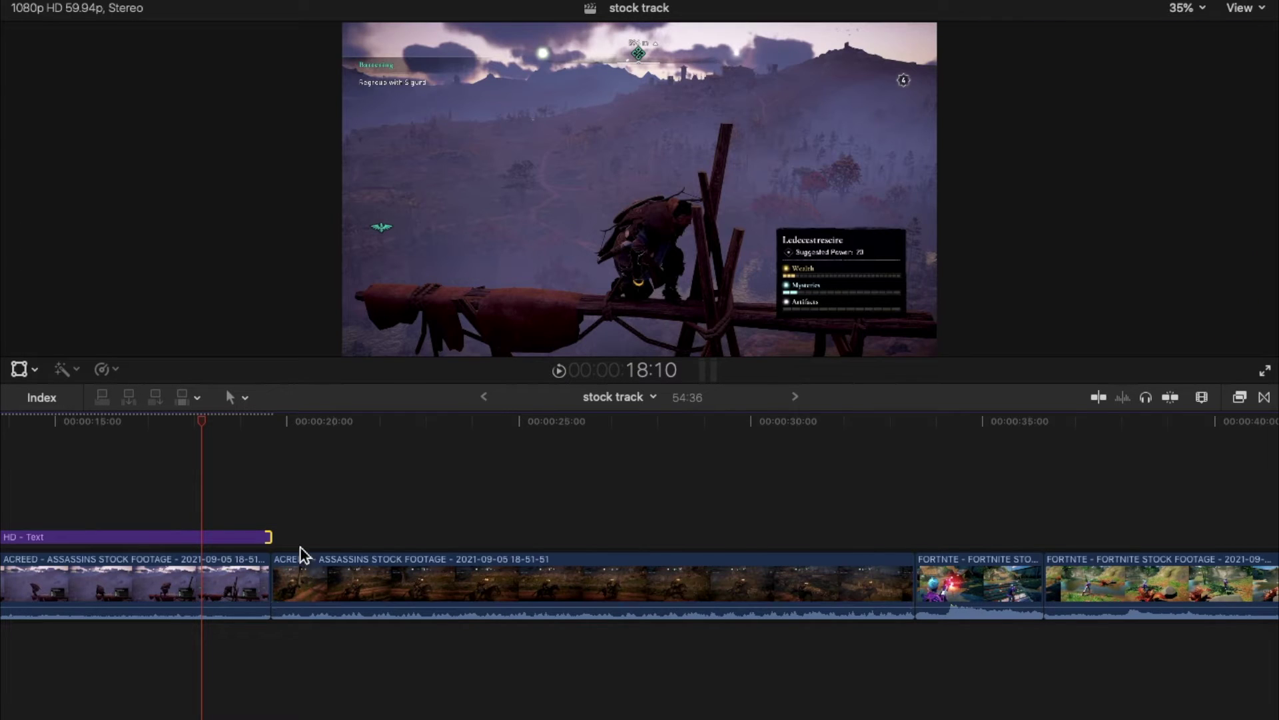
scroll(189, 517, "left", 10)
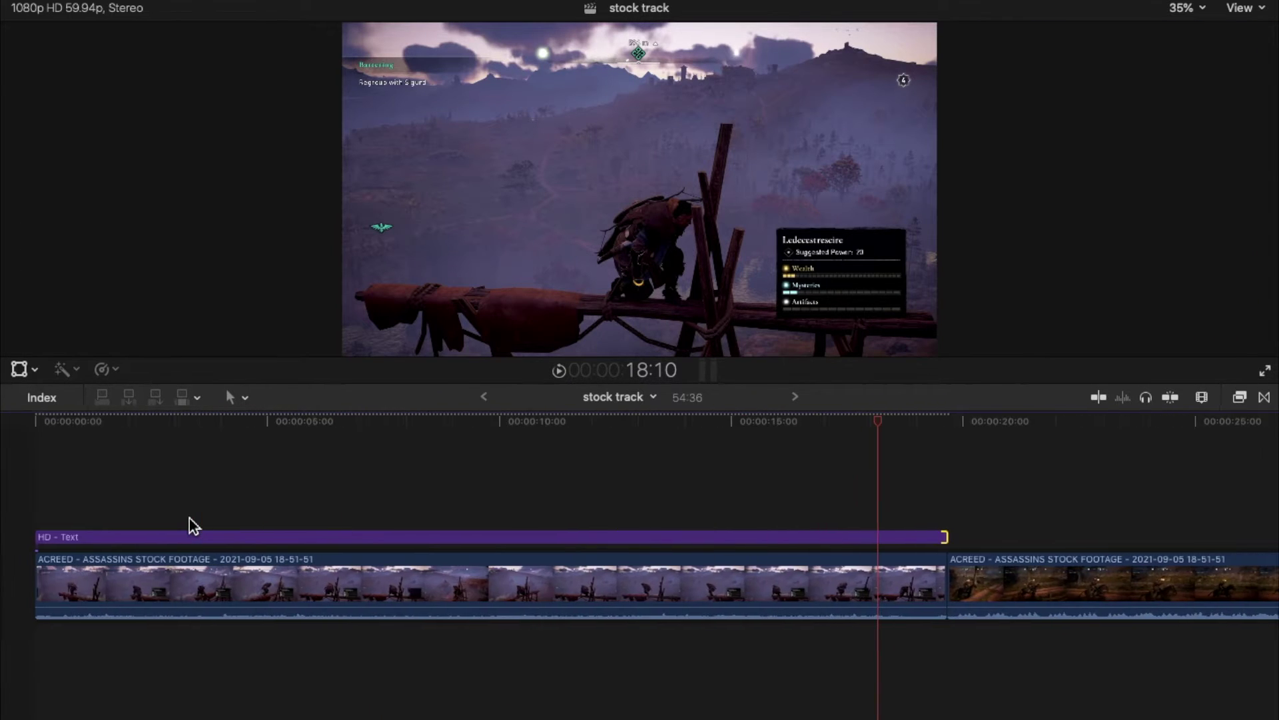
key("super+minus")
key("super+minus")
key("super+minus")
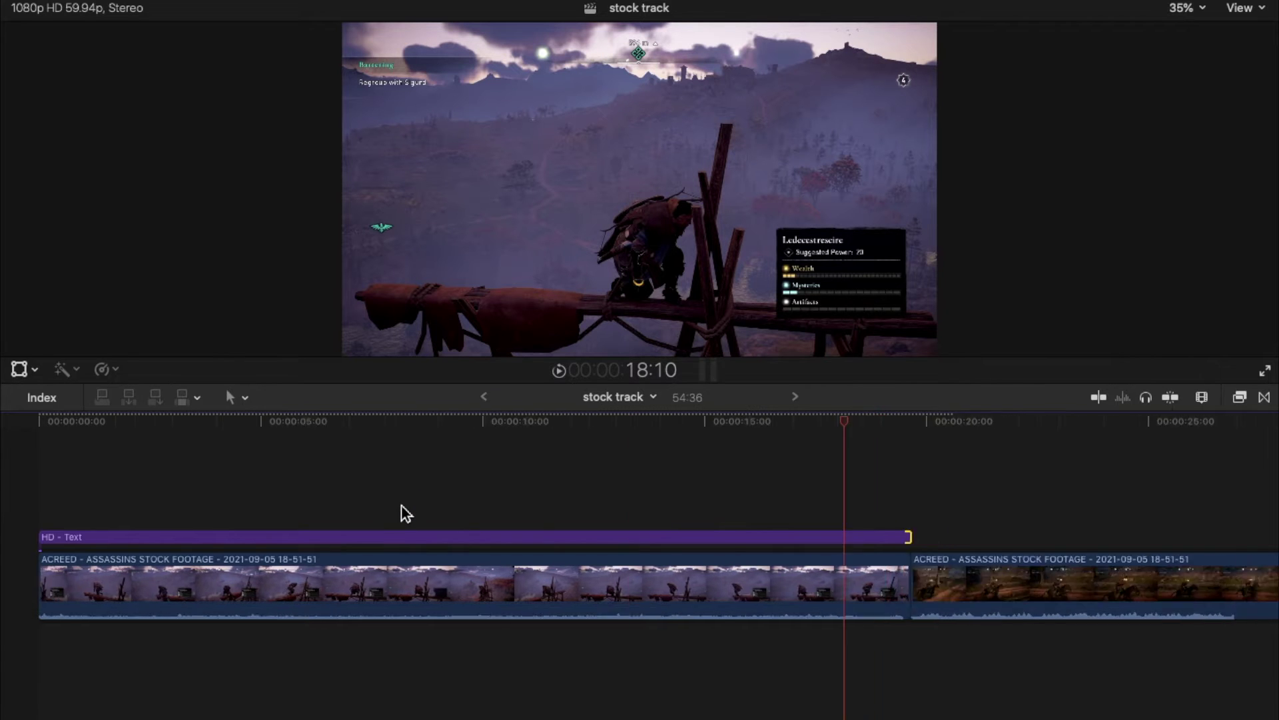
Move the playhead to 4:13 and show the HD - Text title's published tracking and text parameters.
left_click(124, 449)
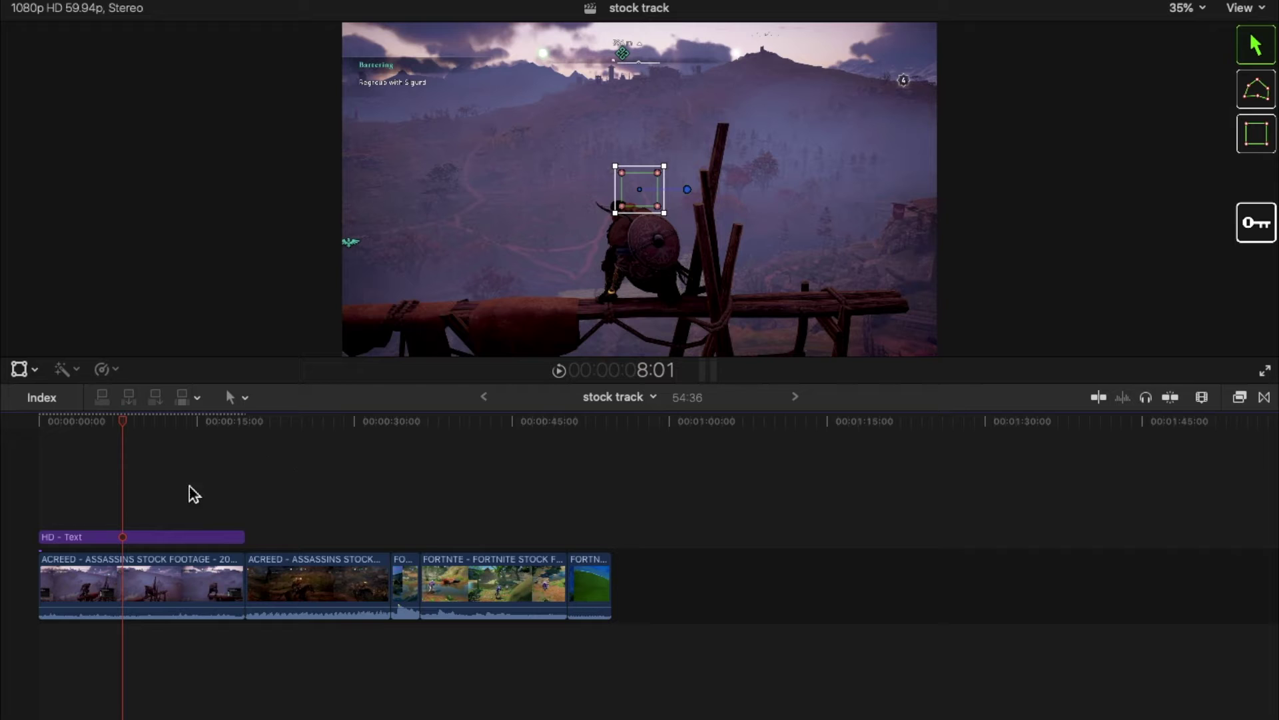
left_click_drag(122, 425, 30, 440)
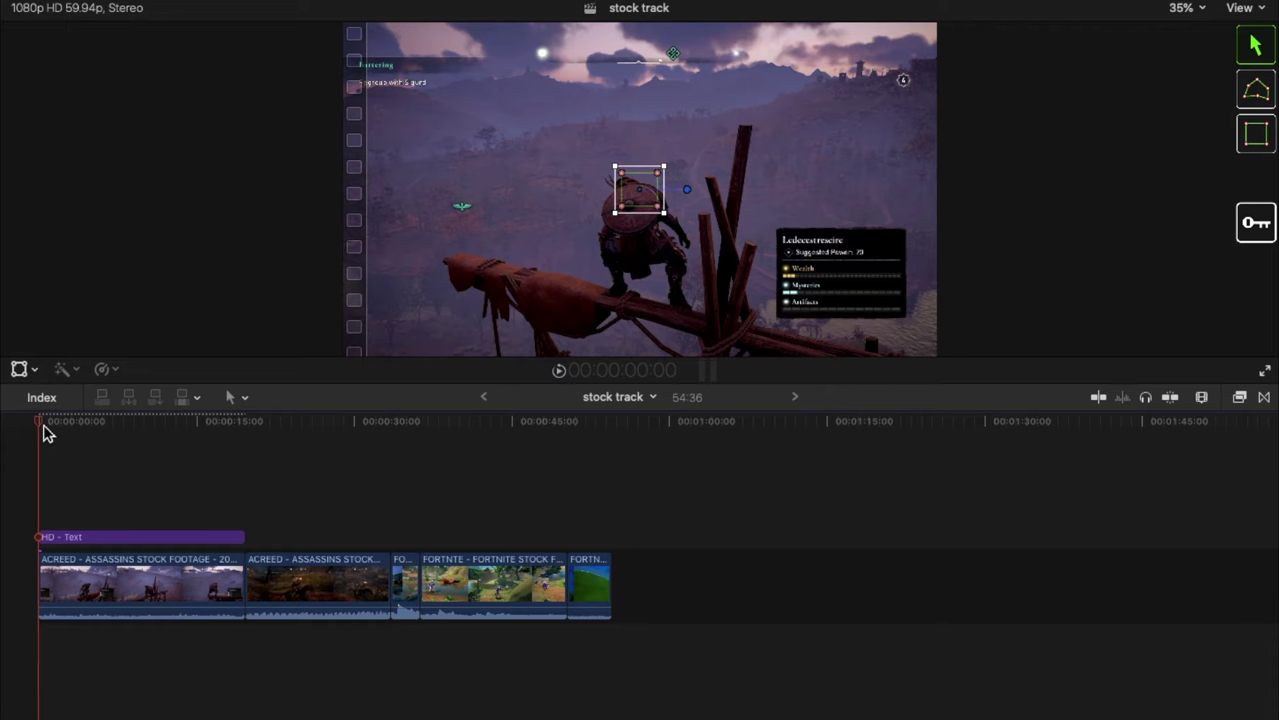
left_click_drag(44, 429, 85, 439)
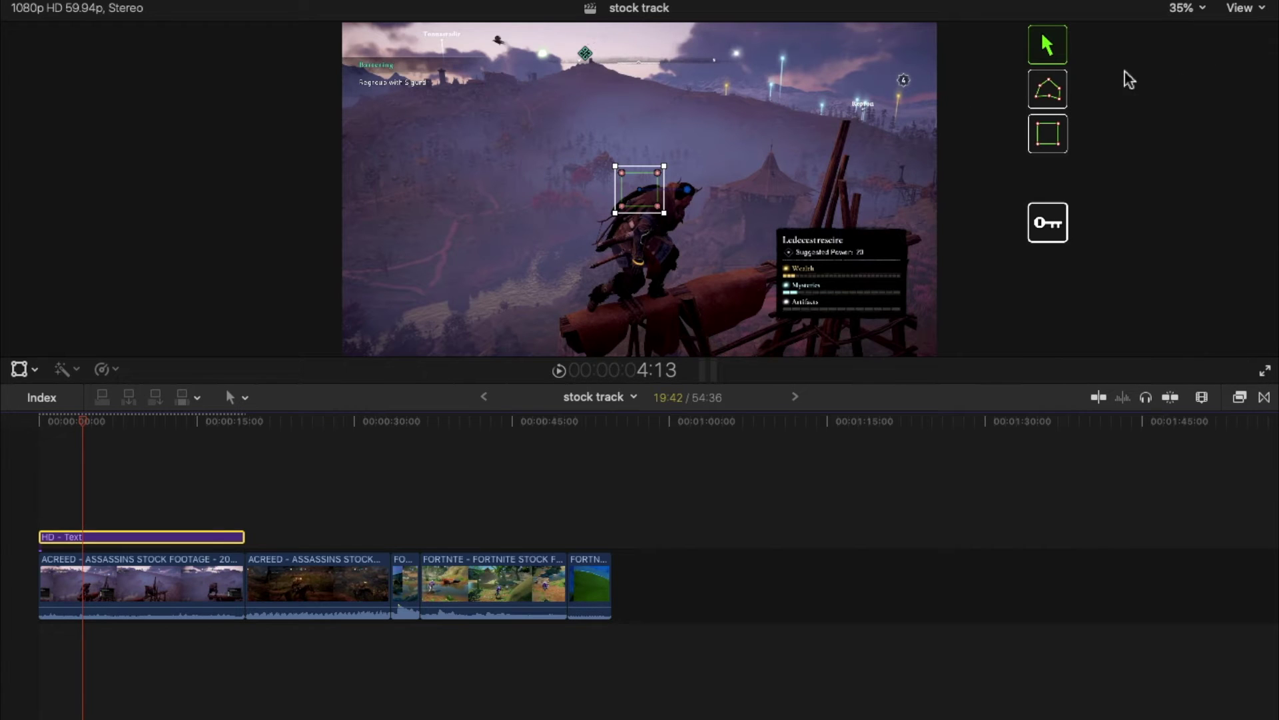
key("super+4")
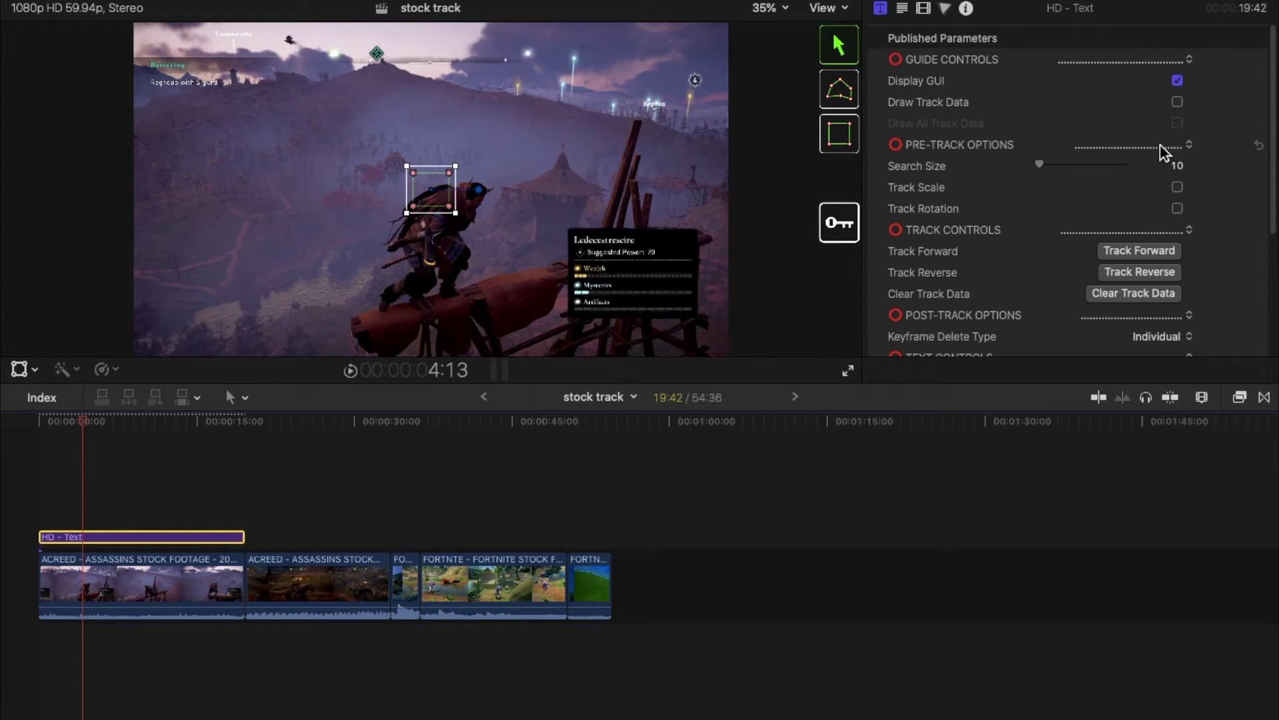
scroll(1169, 220, "down", 2)
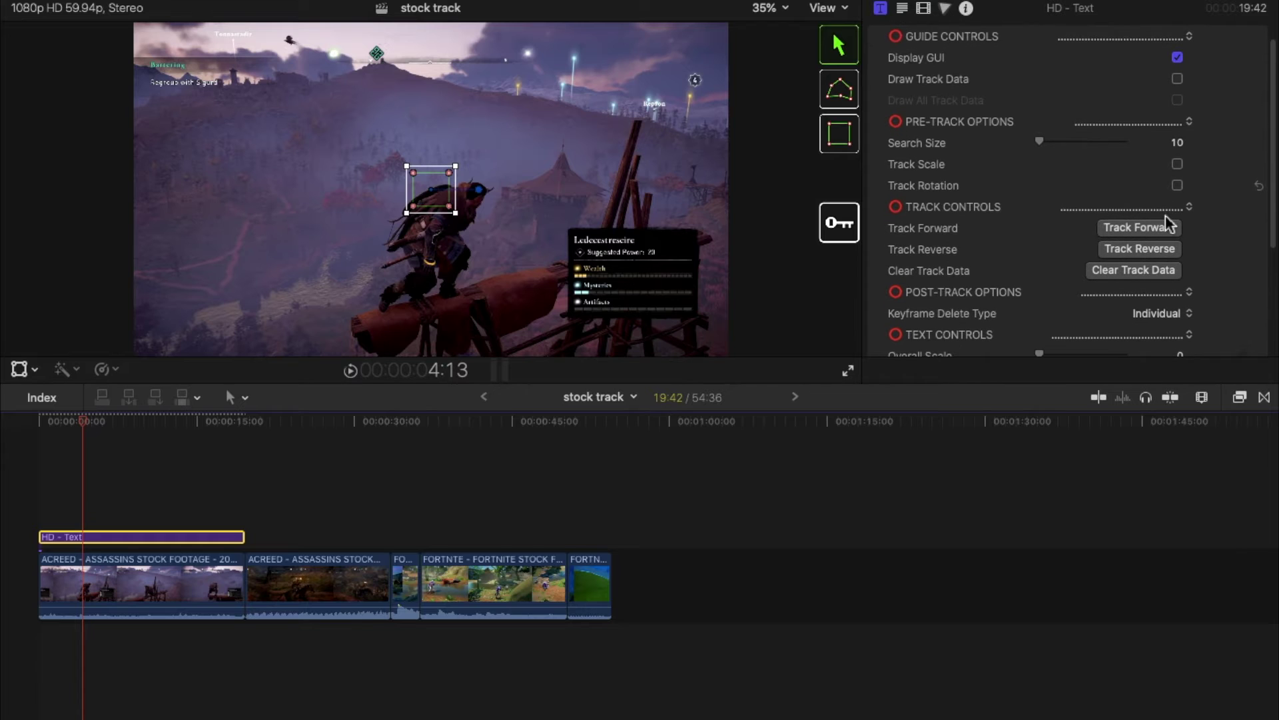
scroll(1170, 225, "down", 5)
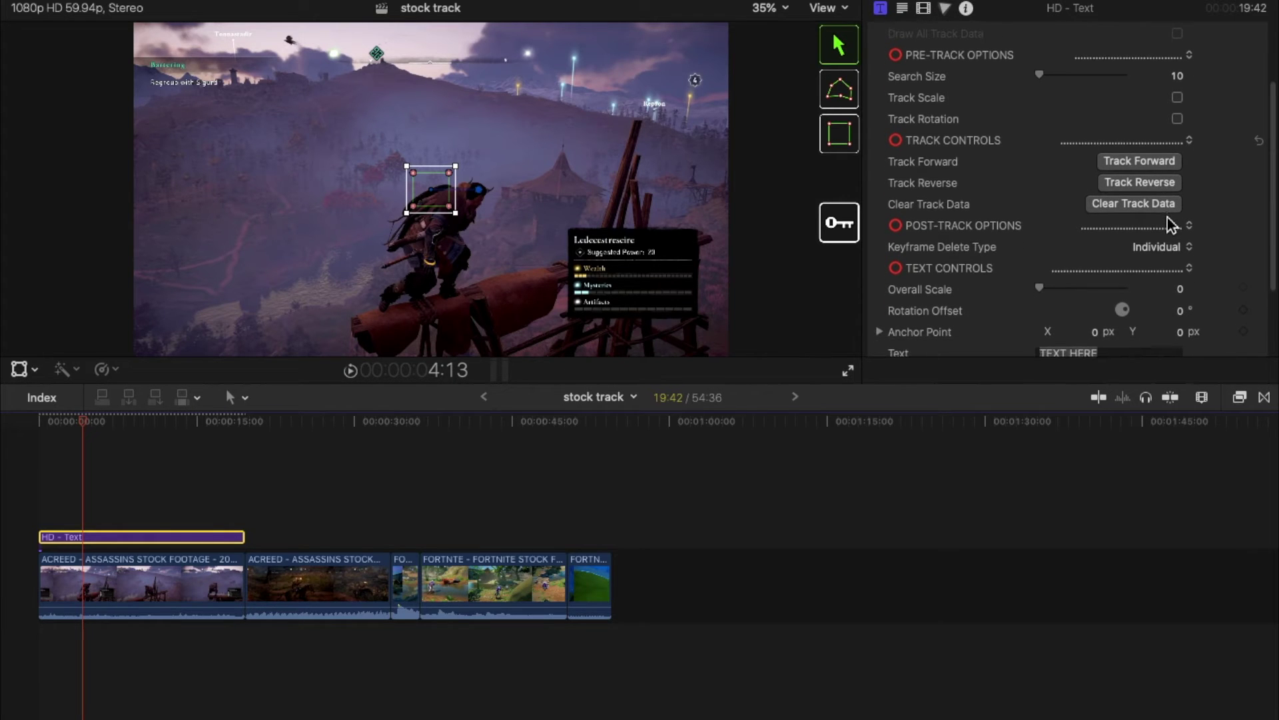
scroll(1171, 225, "down", 1)
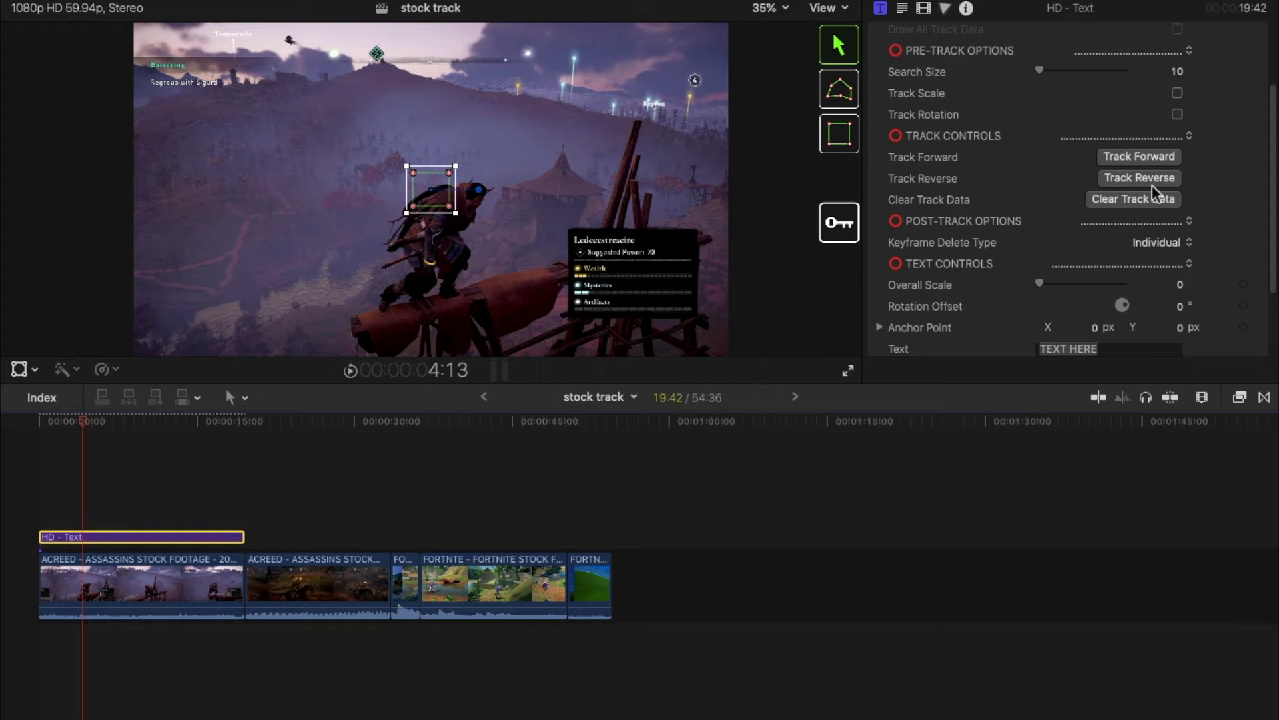
scroll(1153, 185, "up", 6)
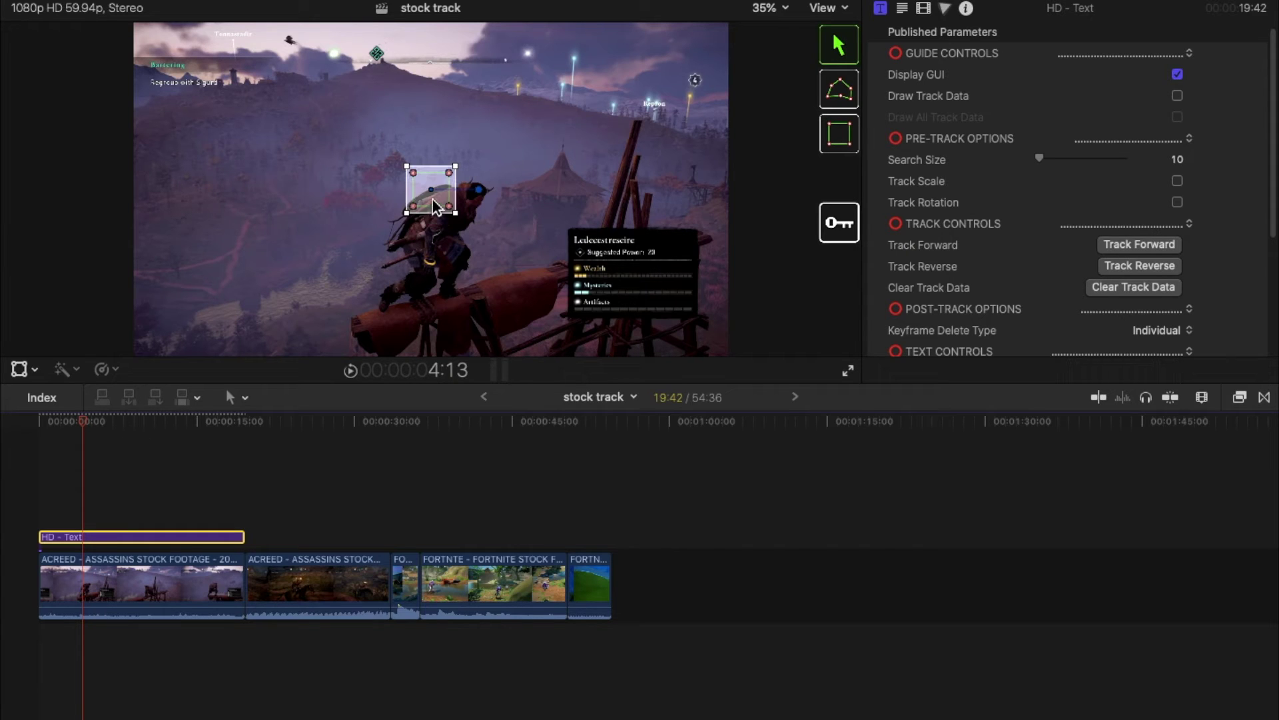
Move the tracker over the character's head and adjust its corner points to fit tightly around the head.
left_click_drag(434, 205, 479, 209)
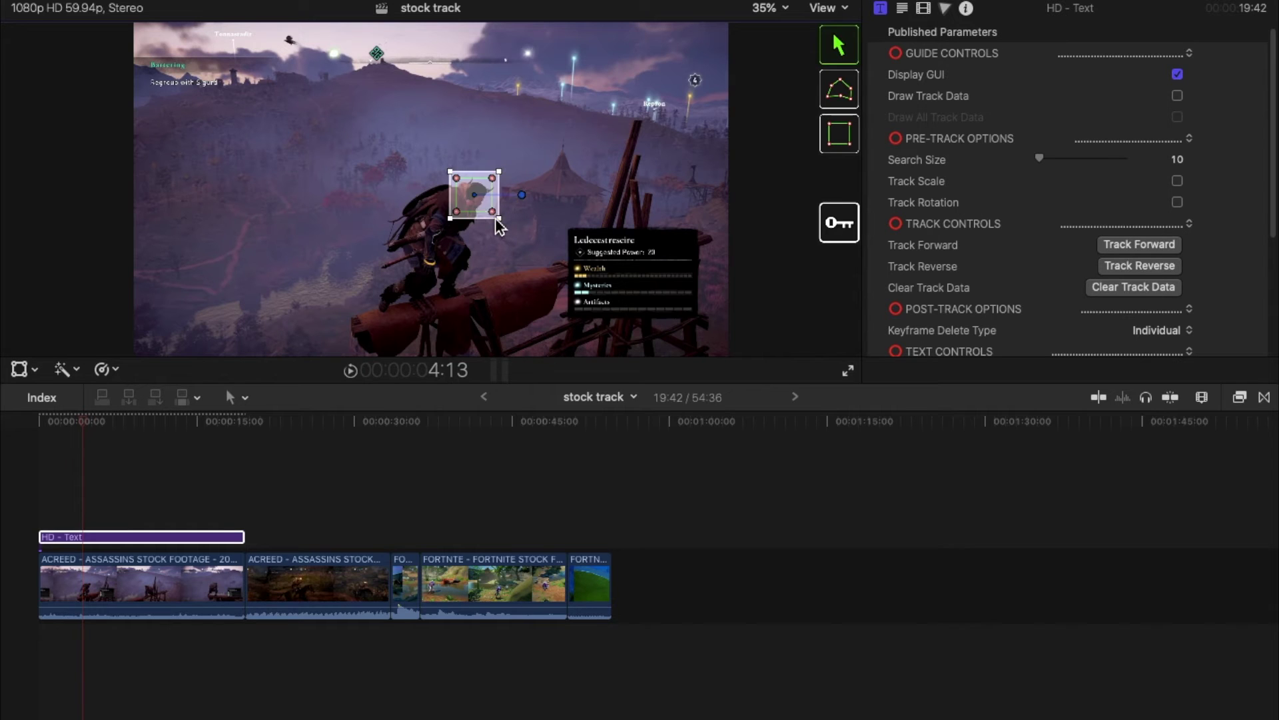
left_click_drag(493, 212, 489, 212)
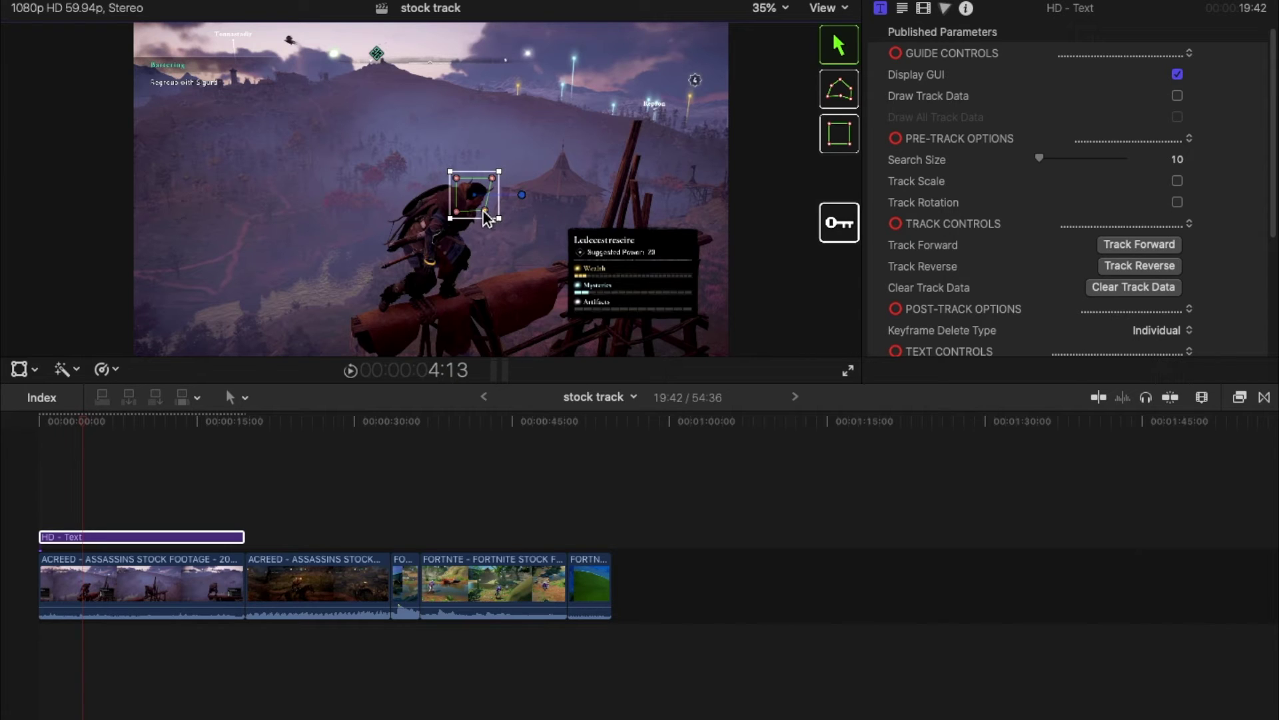
left_click_drag(460, 212, 465, 210)
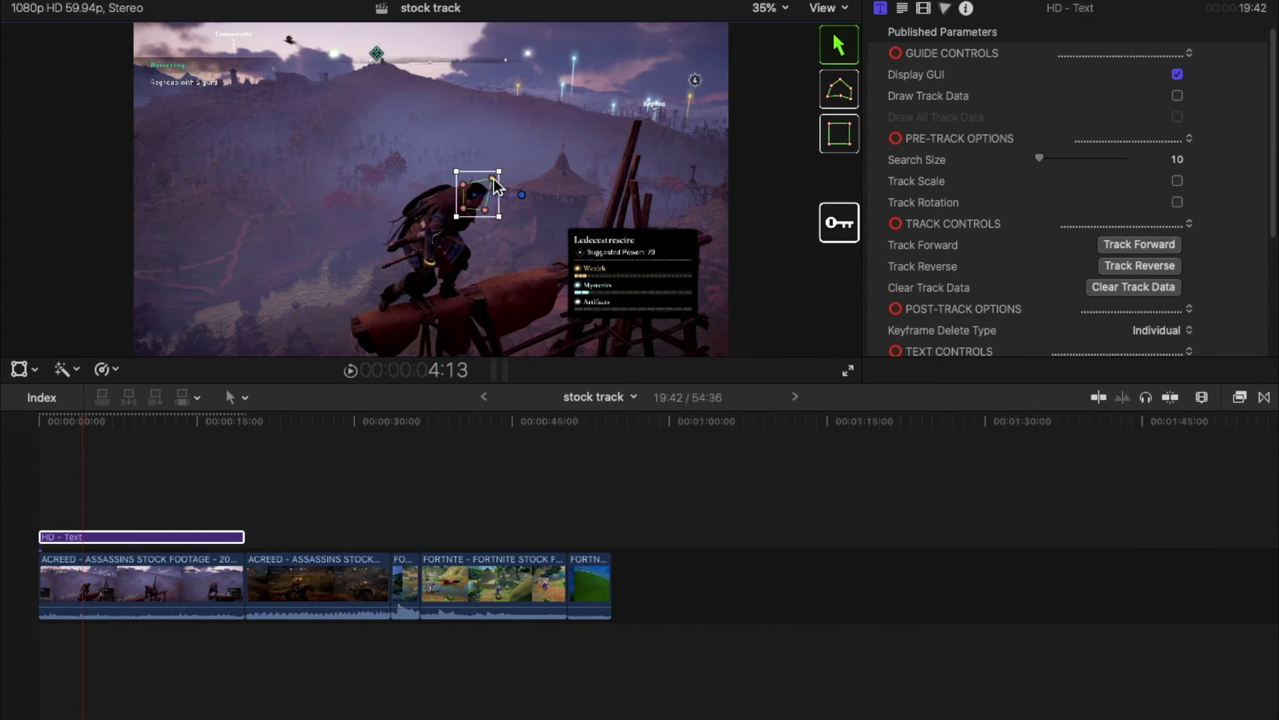
left_click_drag(494, 178, 489, 187)
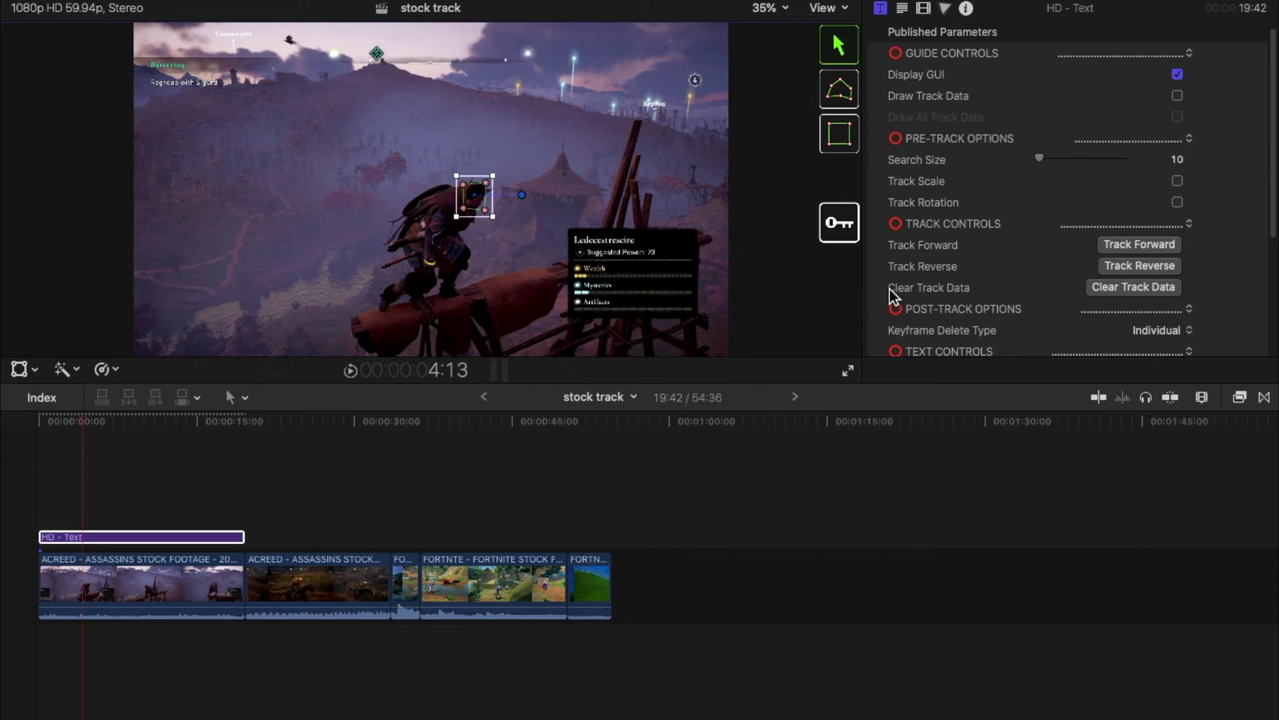
Replace the title's placeholder text with "Eivor".
scroll(970, 245, "down", 5)
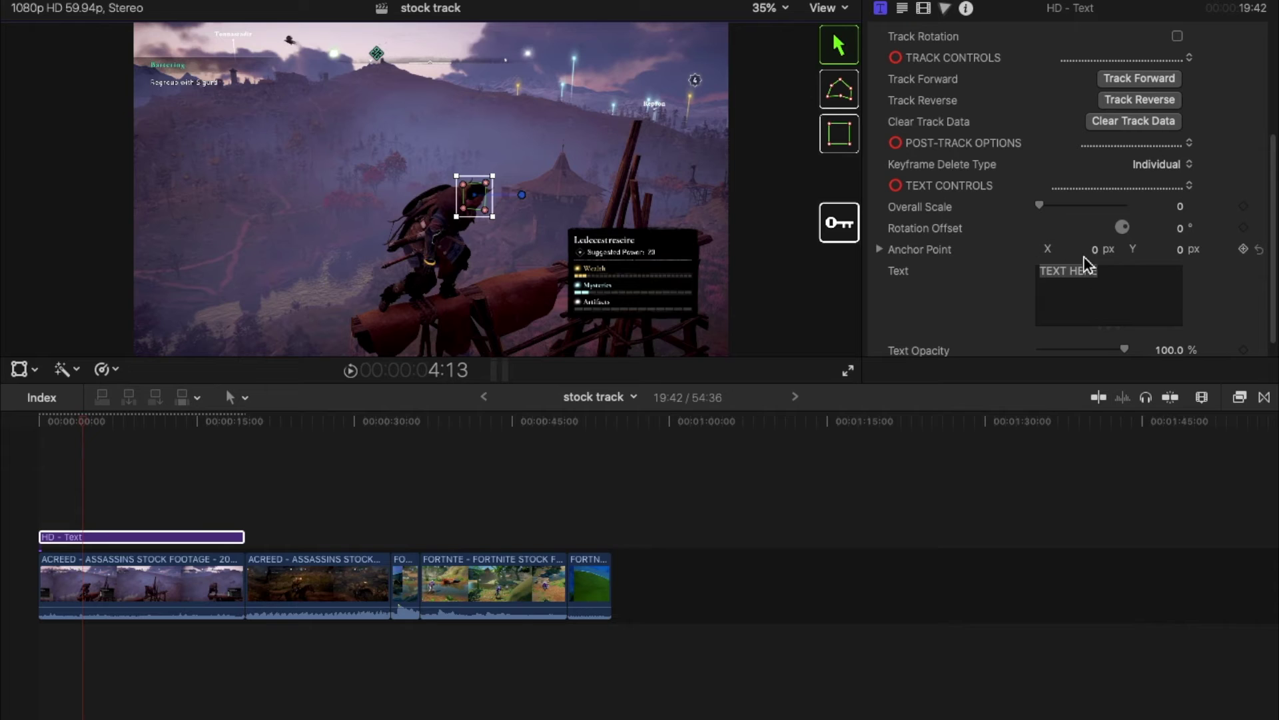
left_click(1107, 274)
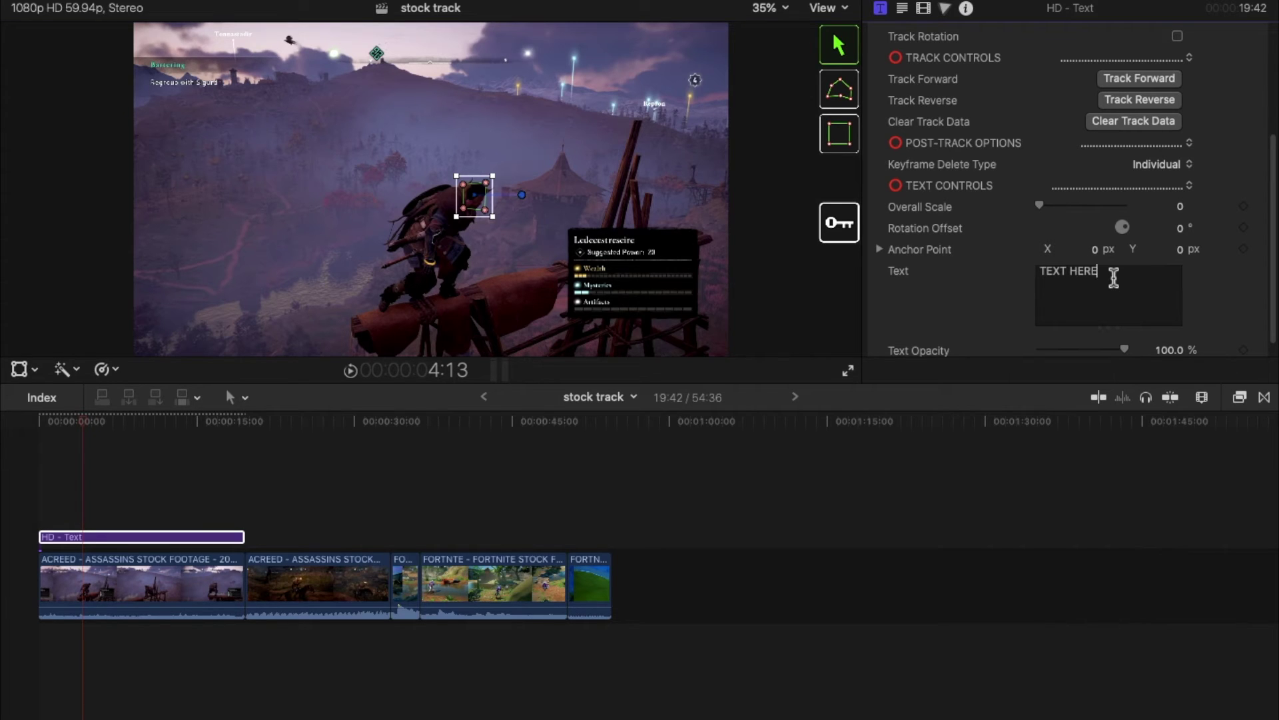
left_click_drag(1114, 277, 1025, 264)
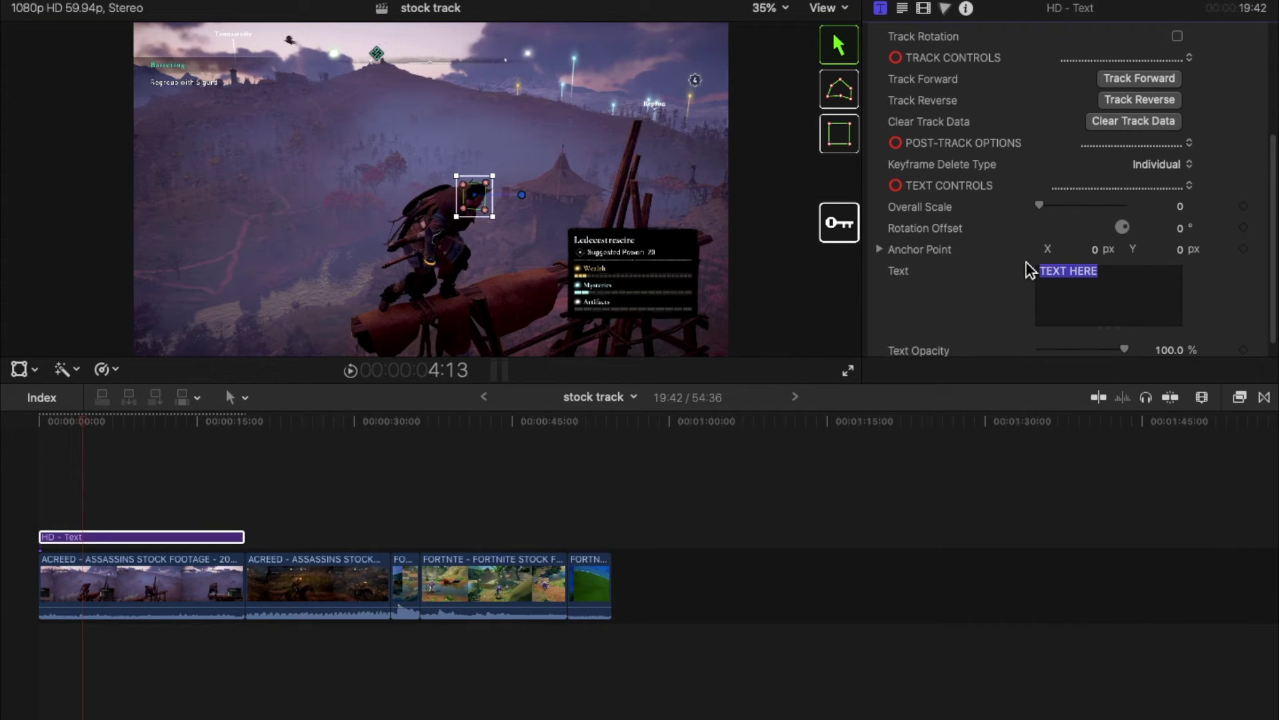
key("BackSpace")
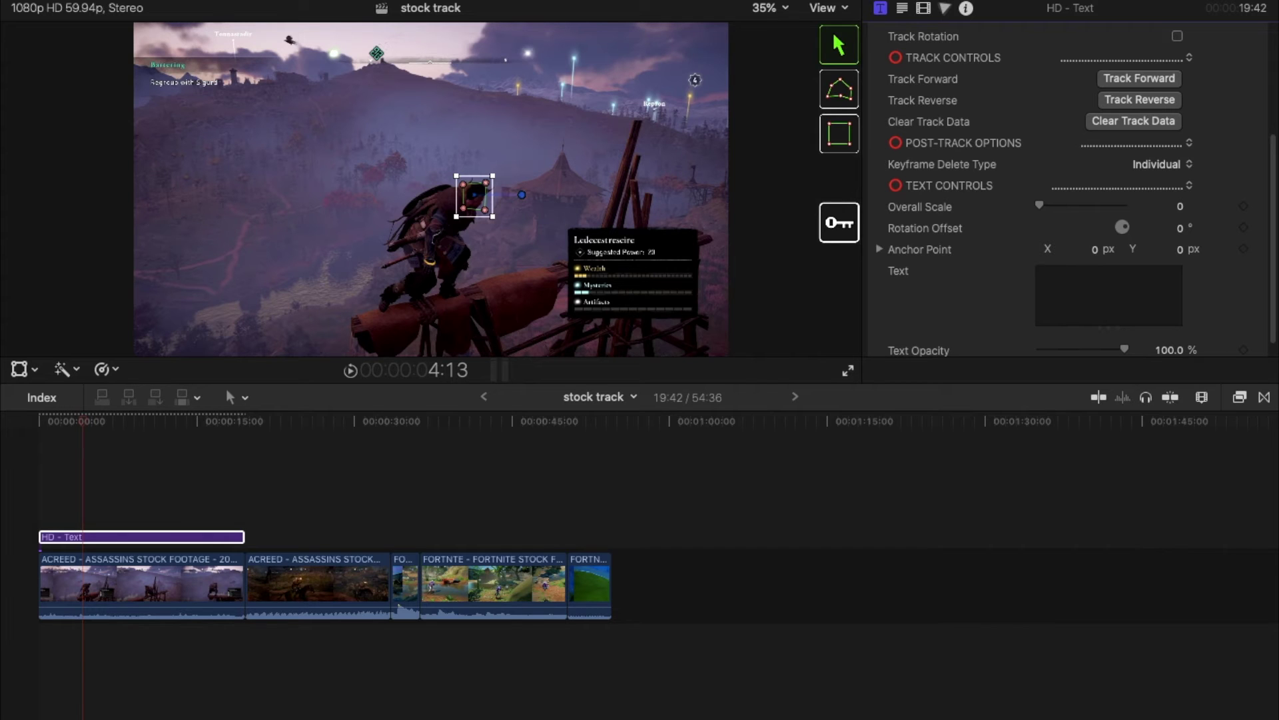
type("Eivor")
Track the character's head in reverse from the 4:13 frame.
scroll(1173, 253, "up", 5)
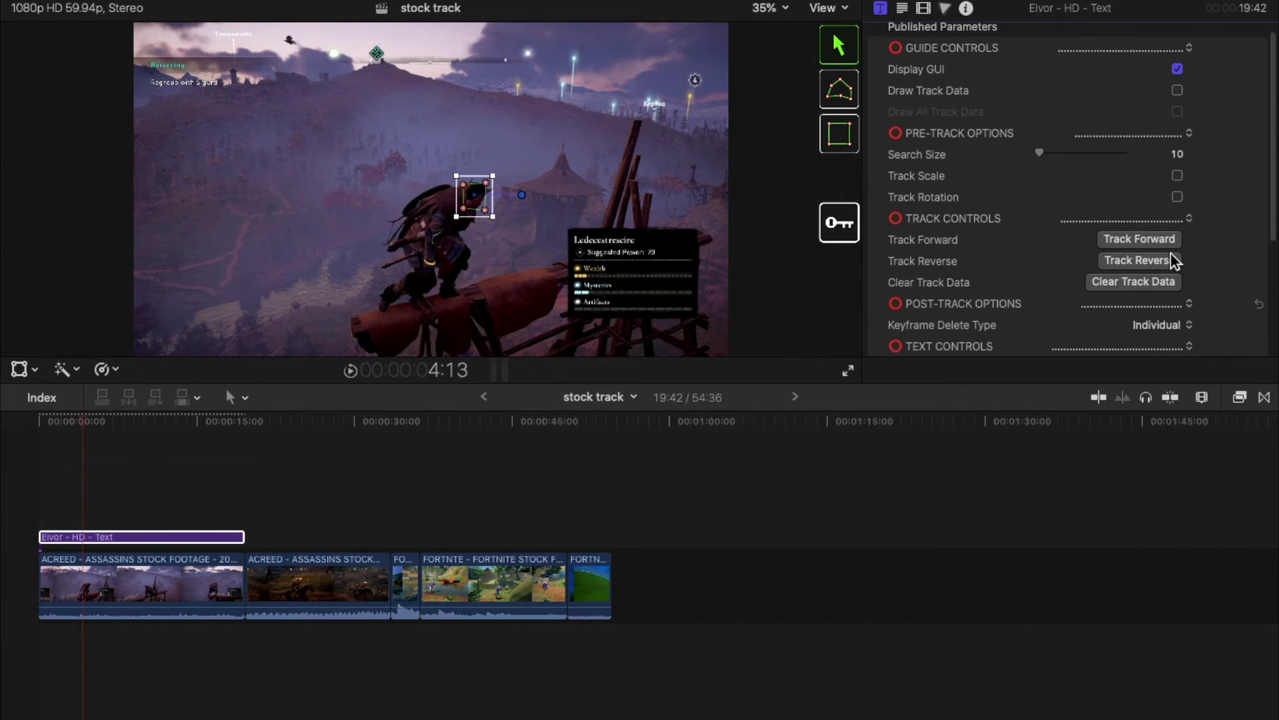
scroll(1186, 201, "up", 1)
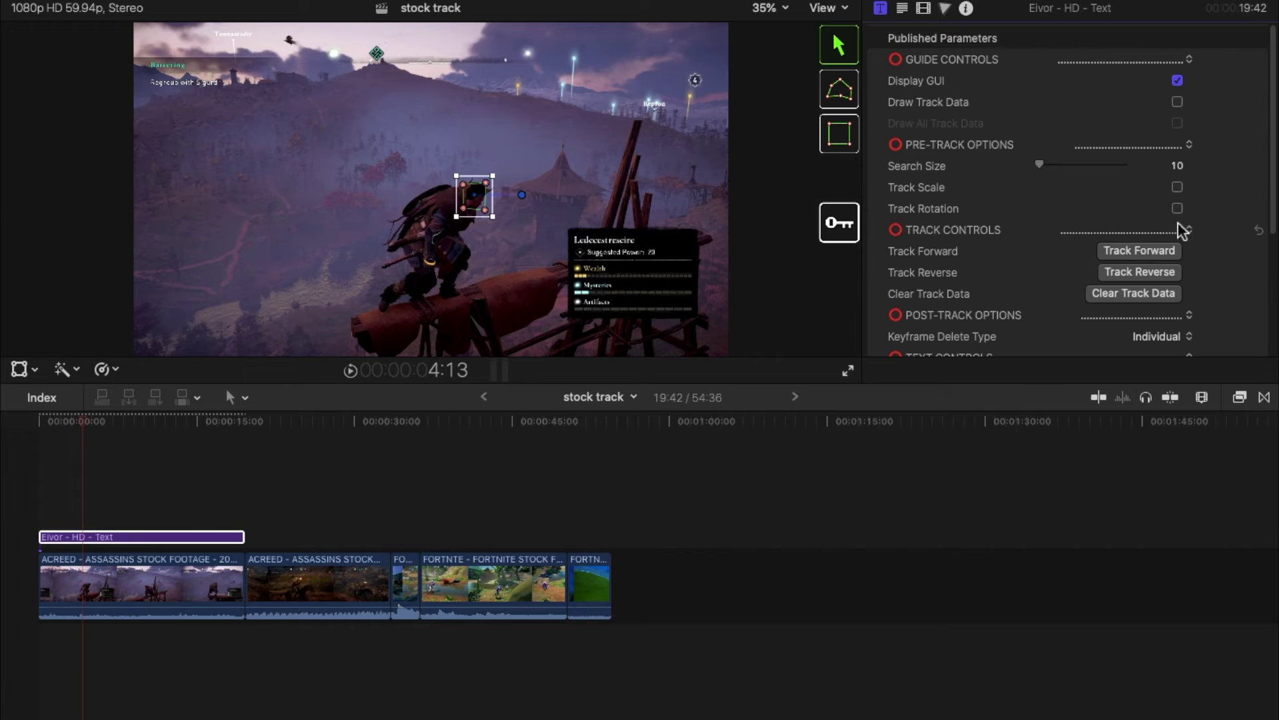
left_click(1148, 275)
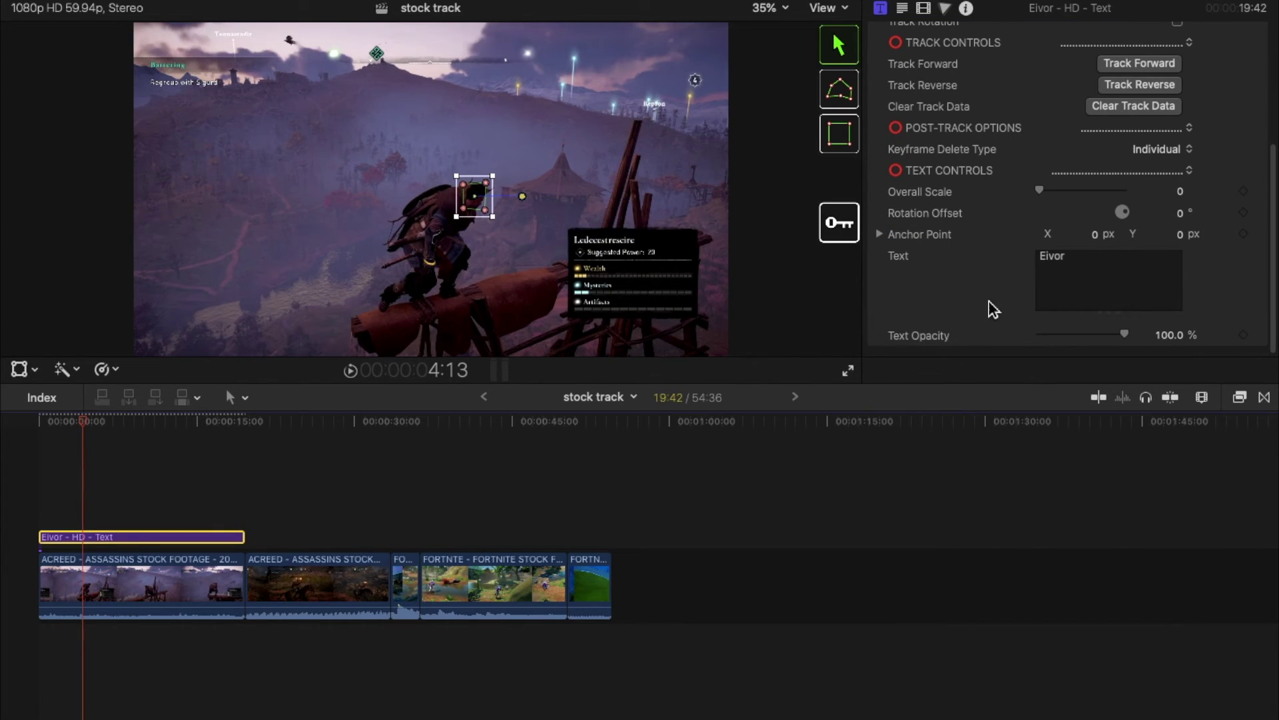
Set the title text's Overall Scale to 50.33 and its Anchor Point Y to -19.5 px, above the character's head.
scroll(982, 253, "up", 5)
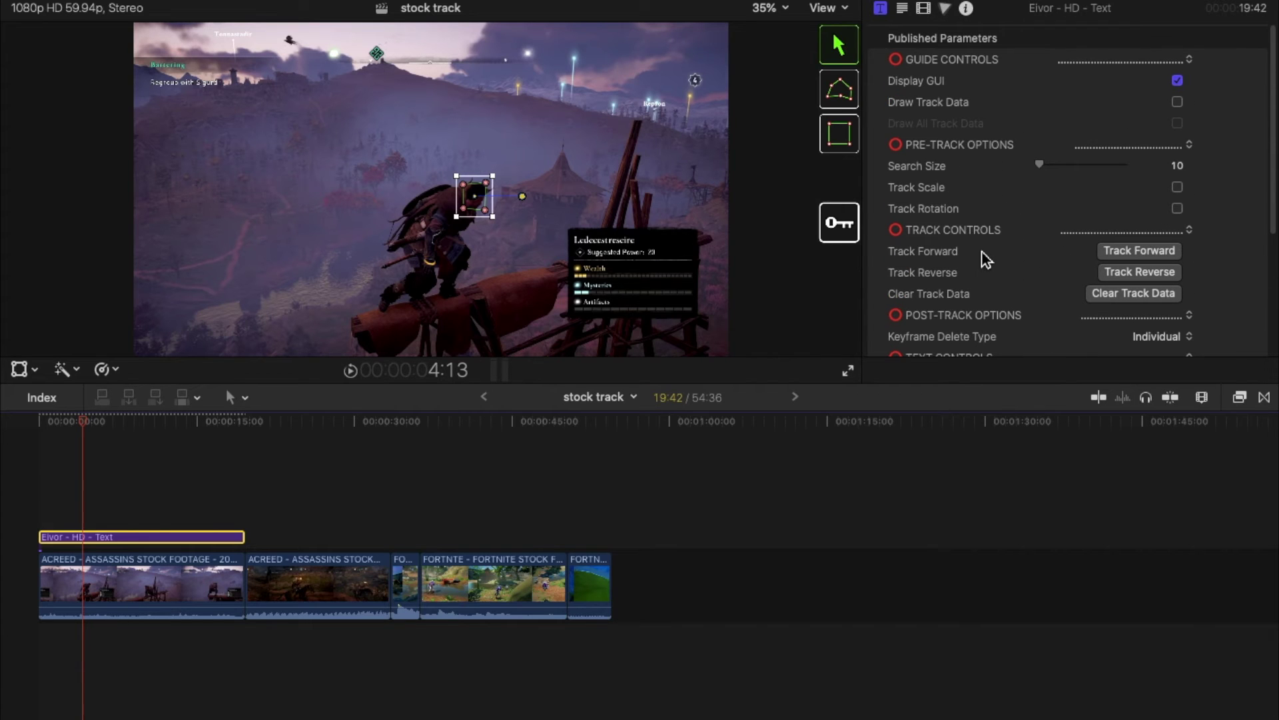
scroll(981, 251, "down", 5)
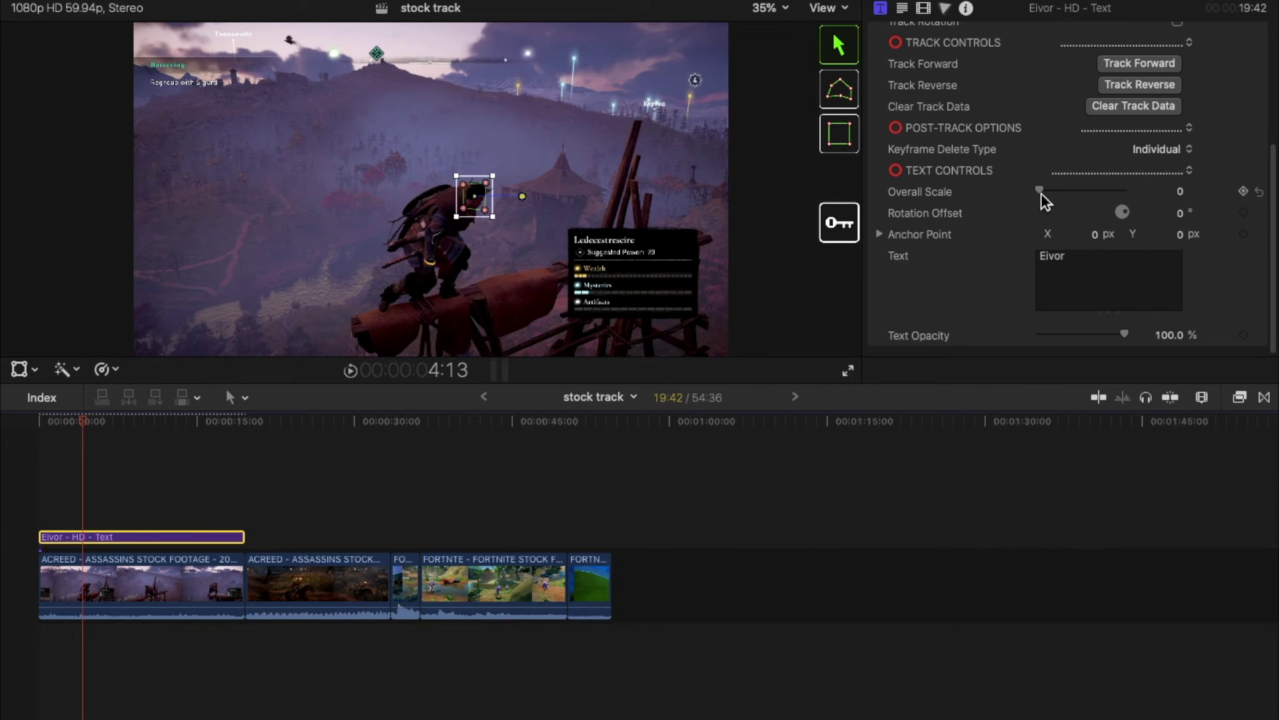
left_click_drag(1042, 194, 1076, 202)
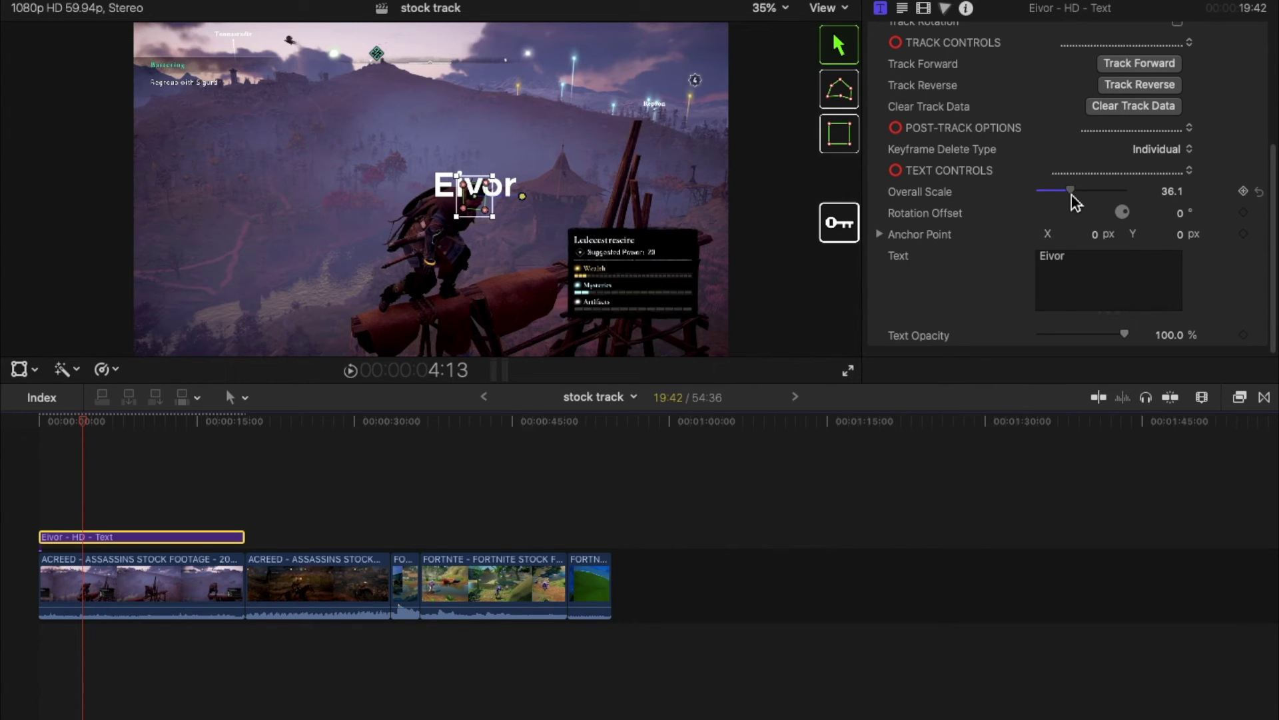
left_click_drag(1075, 202, 1082, 193)
left_click_drag(1163, 234, 1157, 233)
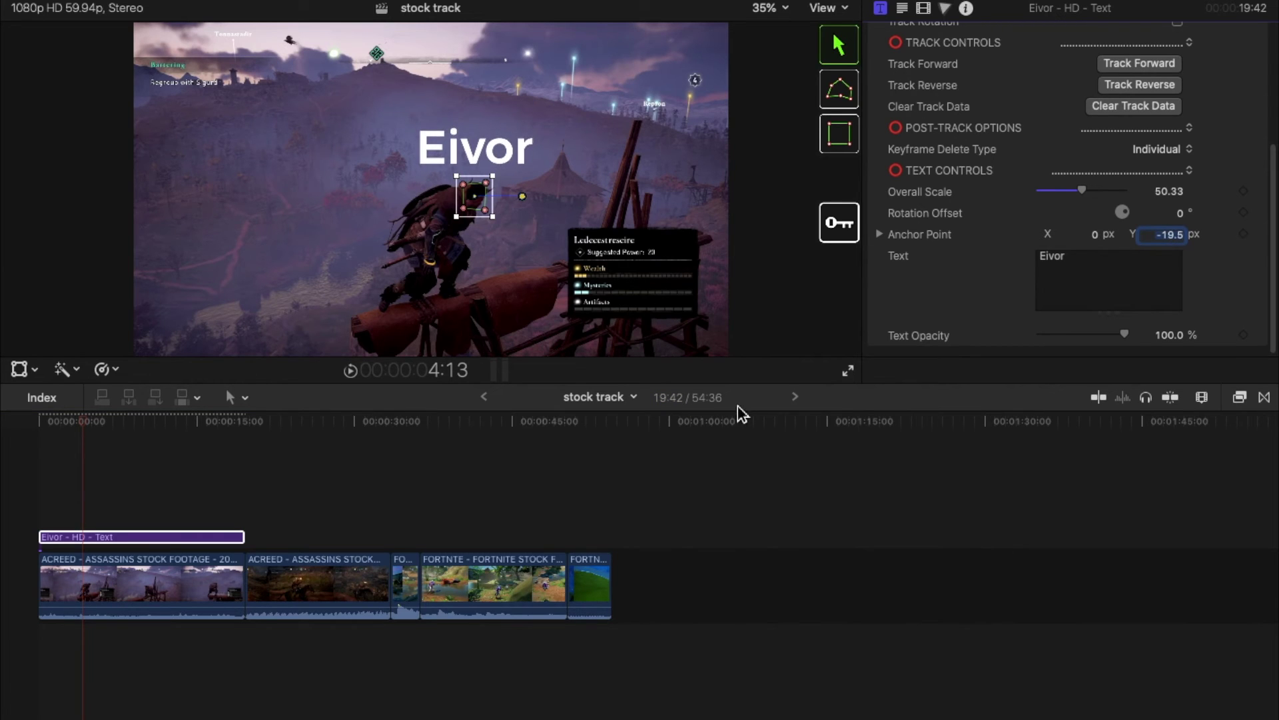
left_click(86, 424)
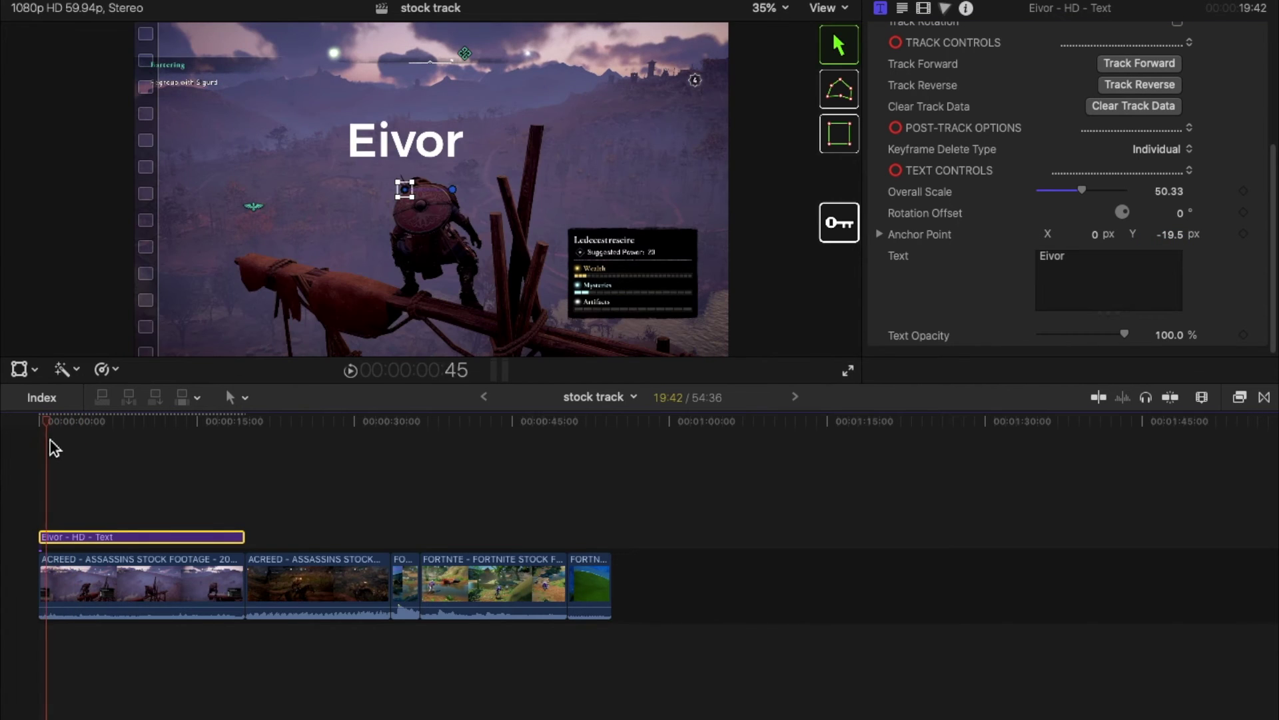